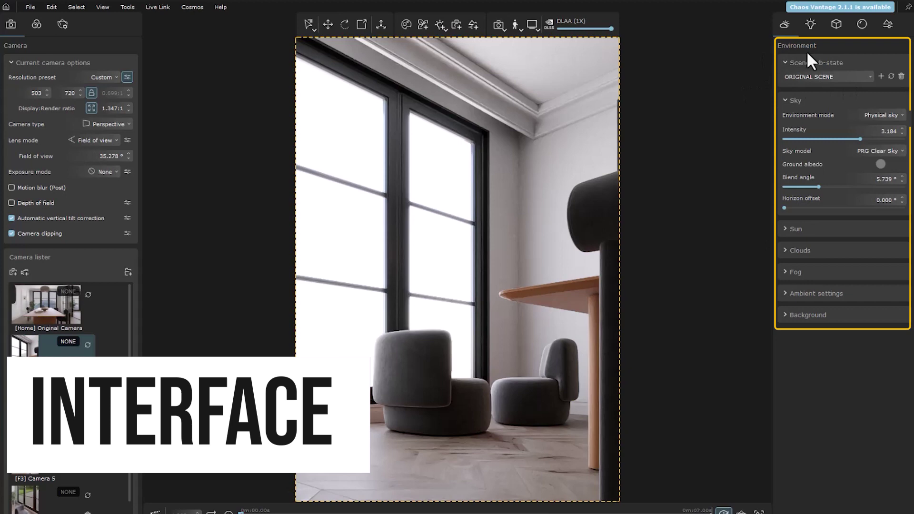
Step: Try a solid-colour background in light blue, then black, then switch the background mode to Image with spherical mapping
left_click(812, 317)
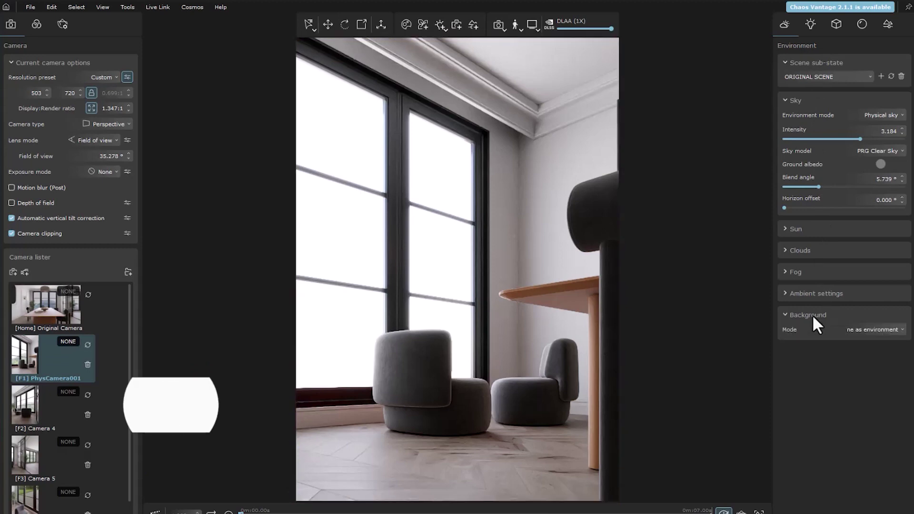
left_click(855, 327)
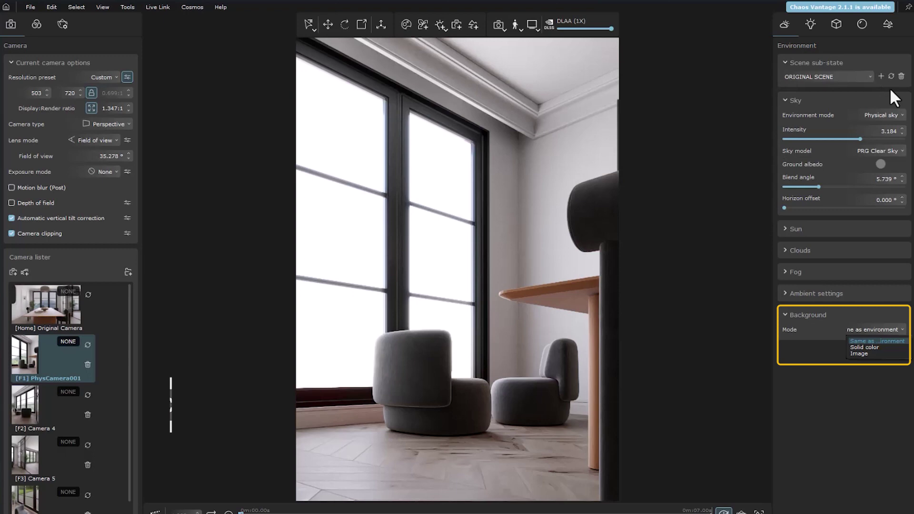
left_click(878, 347)
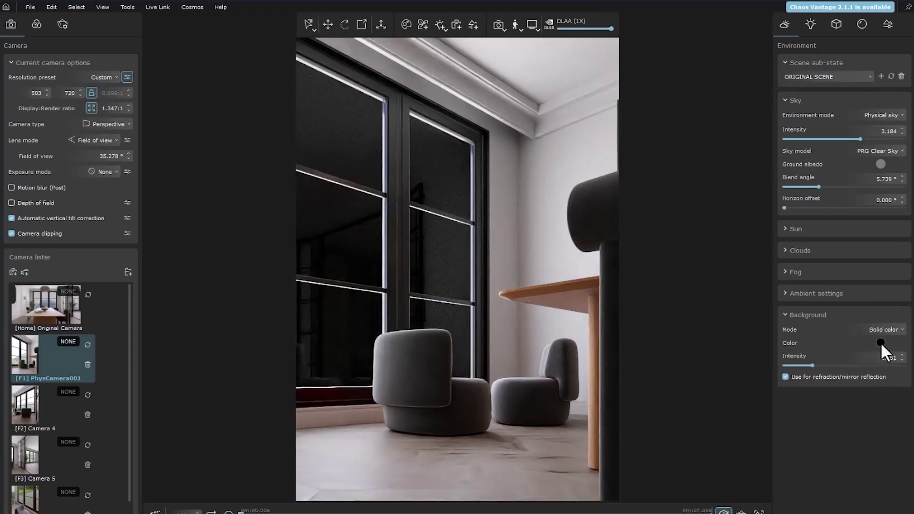
left_click(881, 342)
left_click_drag(826, 285, 786, 266)
left_click(827, 441)
left_click(876, 328)
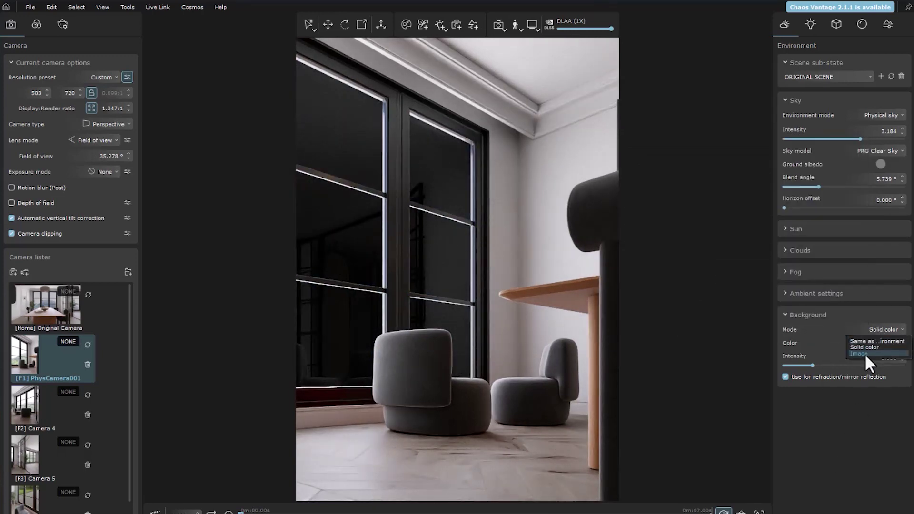
left_click(864, 353)
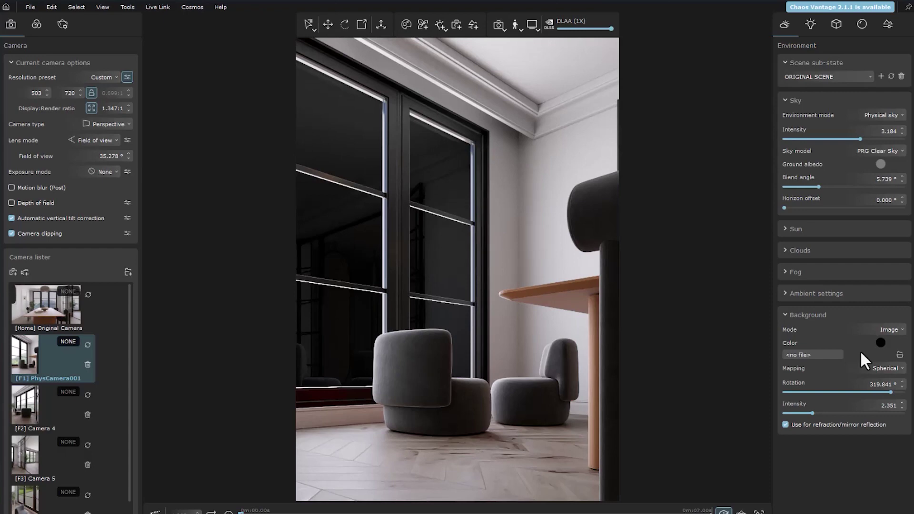
Step: Load panorama-rainforest-free-use.jpg from the recent files as the background image
left_click(827, 353)
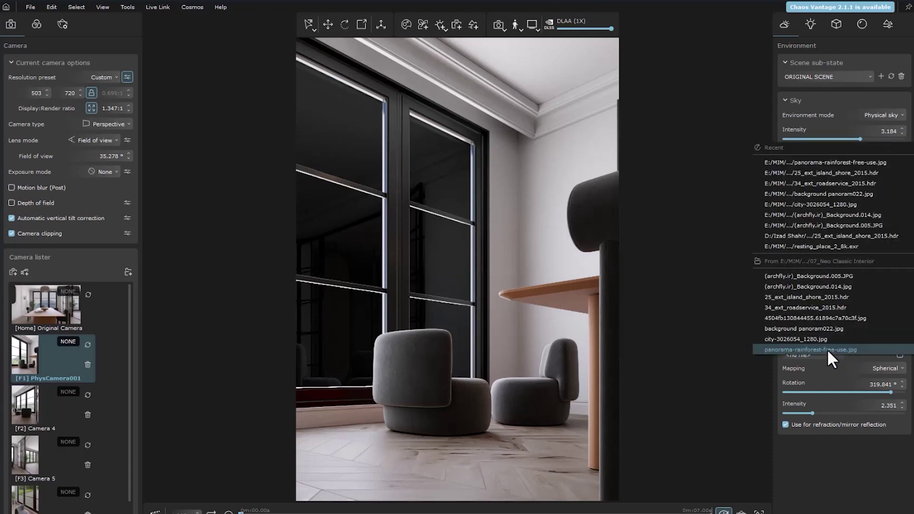
left_click(827, 349)
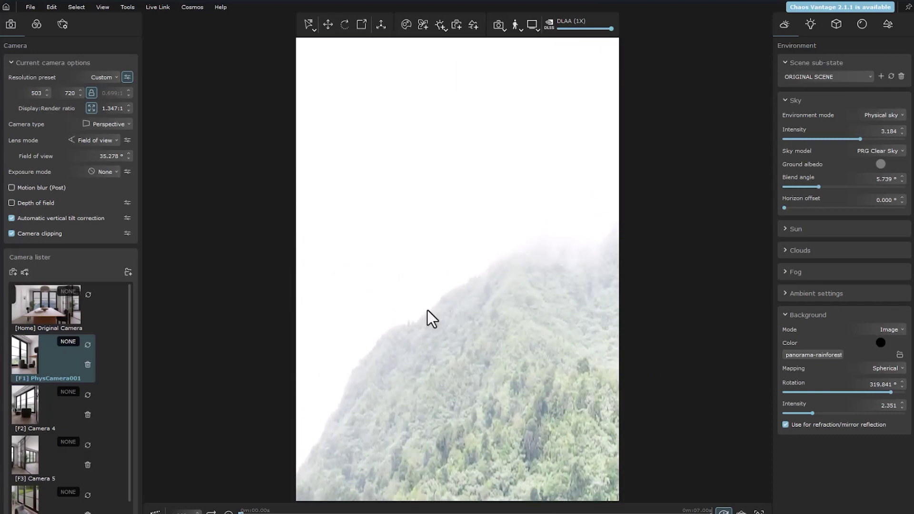
Step: From PhysCamera001, set the background mapping to Screen
left_click(19, 355)
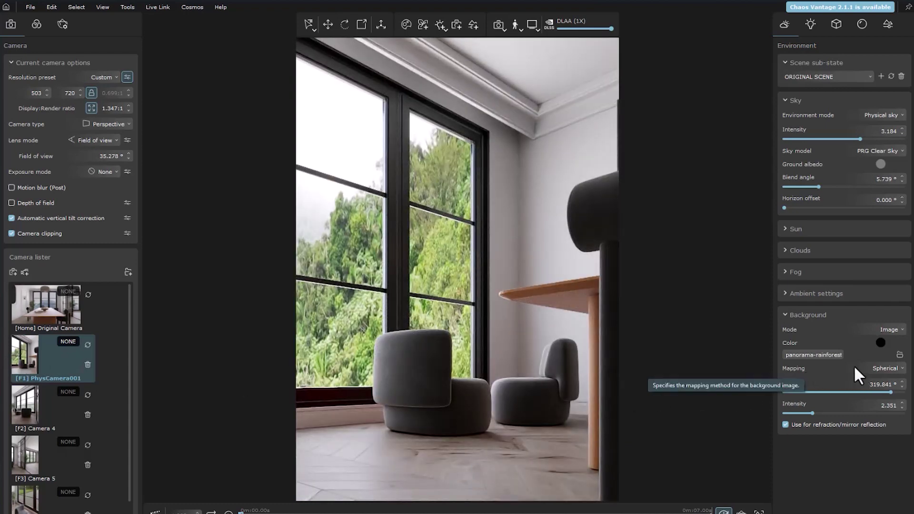
left_click(887, 367)
left_click(881, 386)
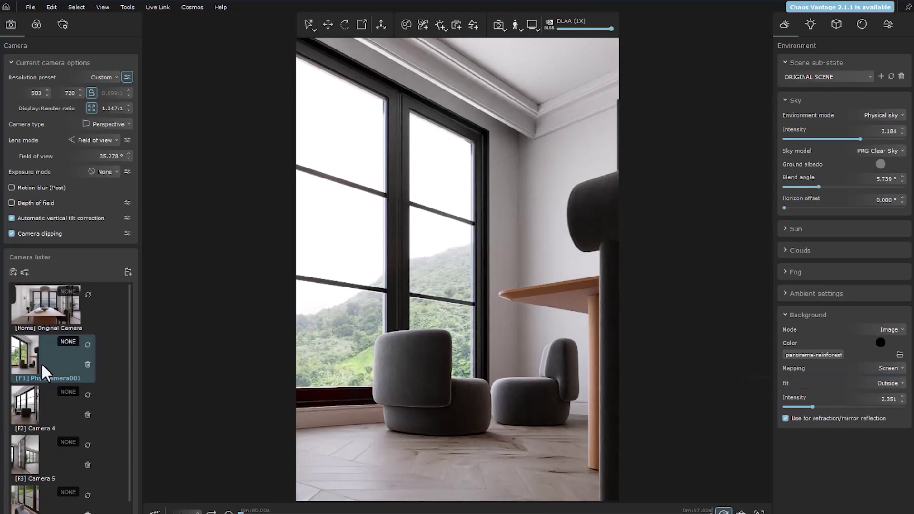
Step: Check the background through the windows from Camera 4 and Camera 5, then return to PhysCamera001
left_click(25, 403)
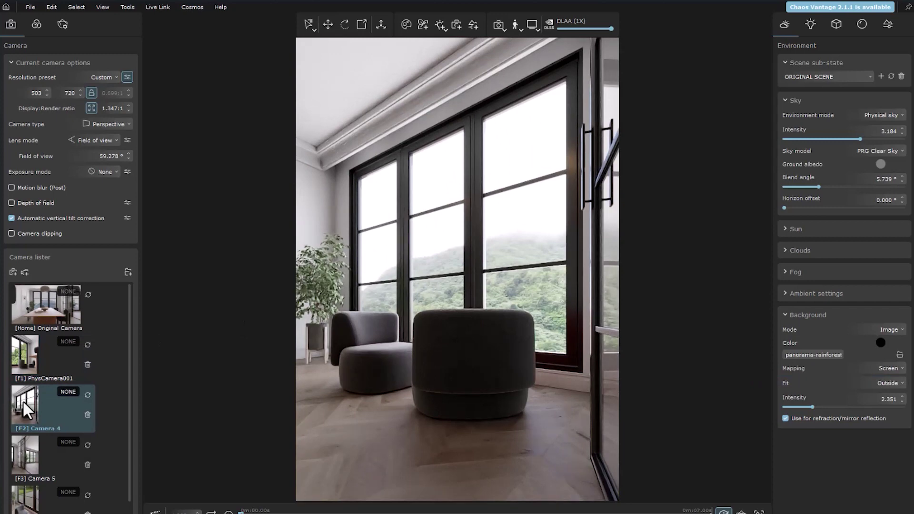
left_click(23, 454)
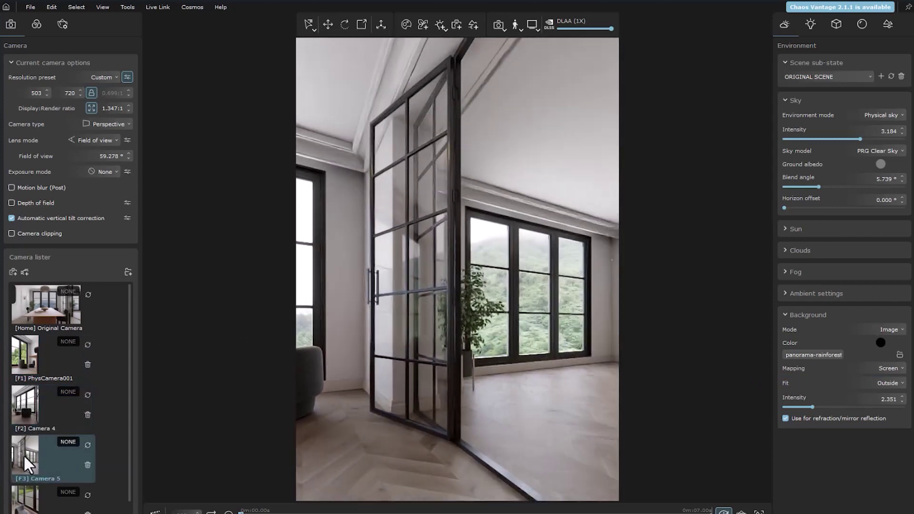
left_click(25, 363)
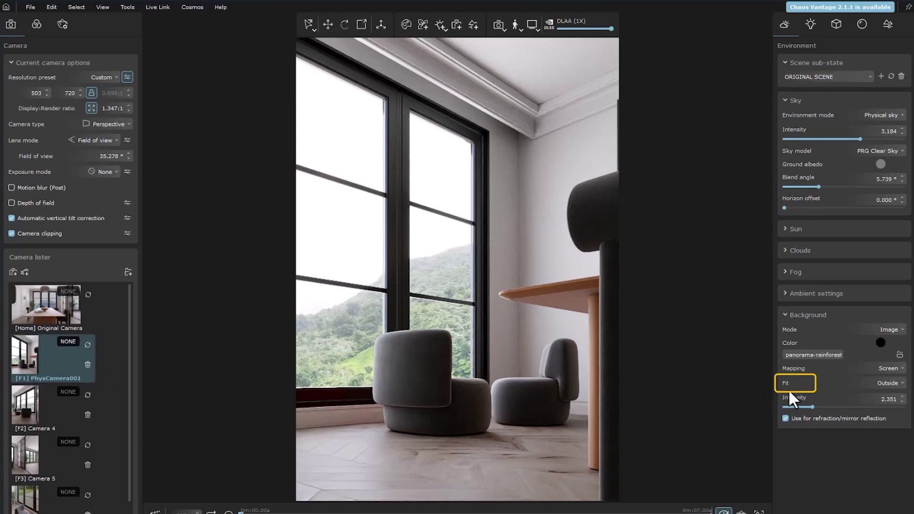
left_click(799, 354)
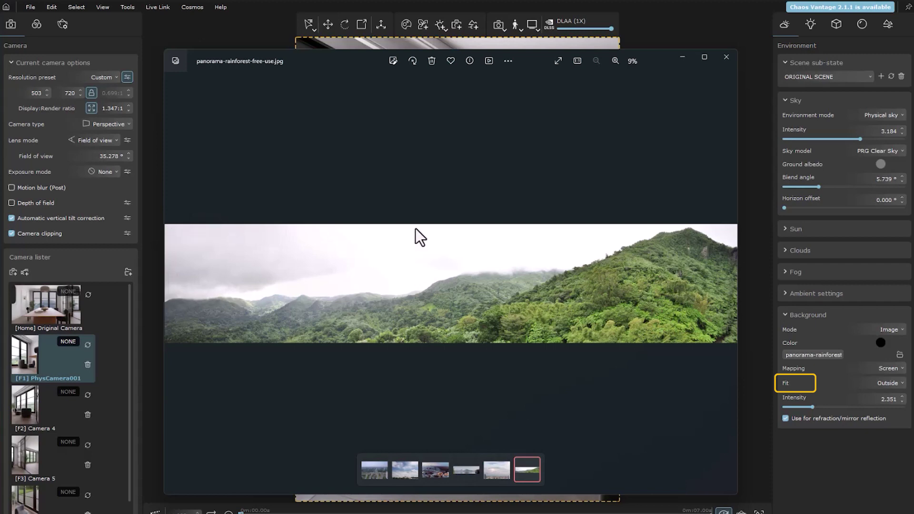
left_click_drag(649, 57, 665, 104)
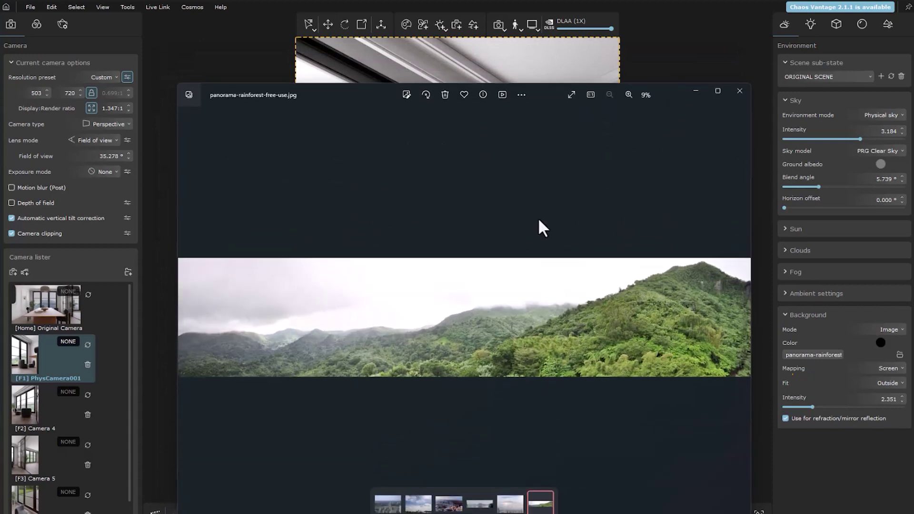
left_click(741, 91)
Step: Compare the Inside and Stretch background fits, keep Outside, and view the room from [Home] Original Camera
left_click(887, 382)
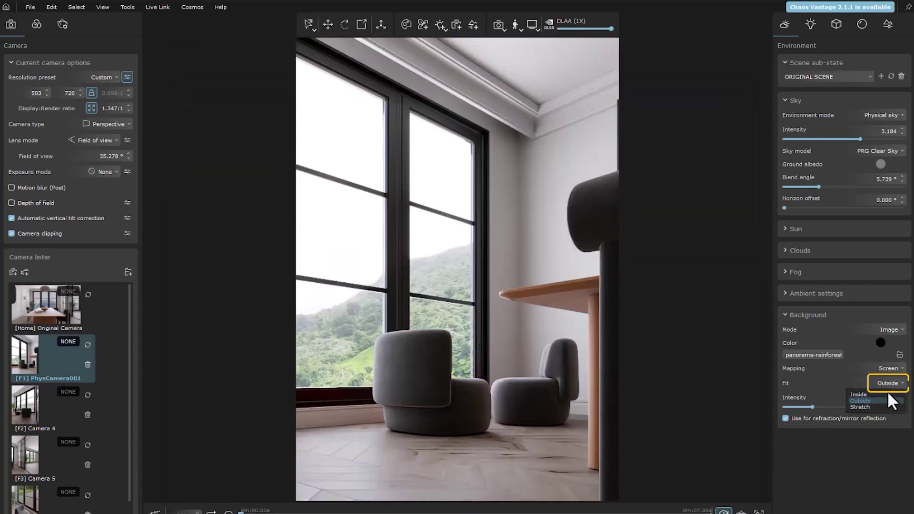
left_click(887, 393)
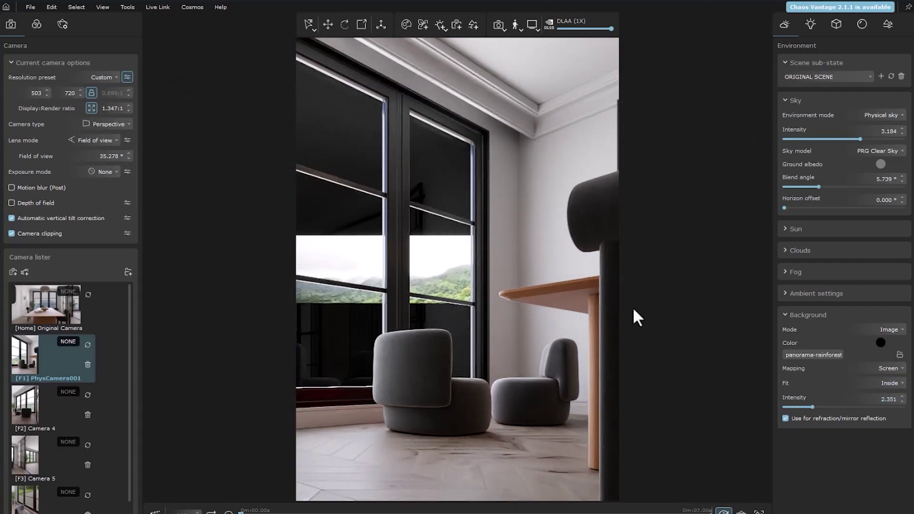
left_click(881, 381)
left_click(873, 405)
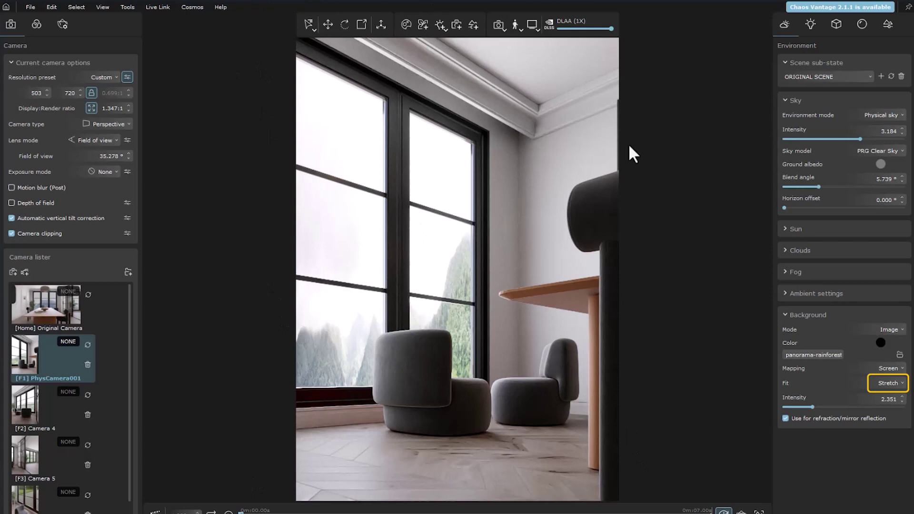
left_click(889, 381)
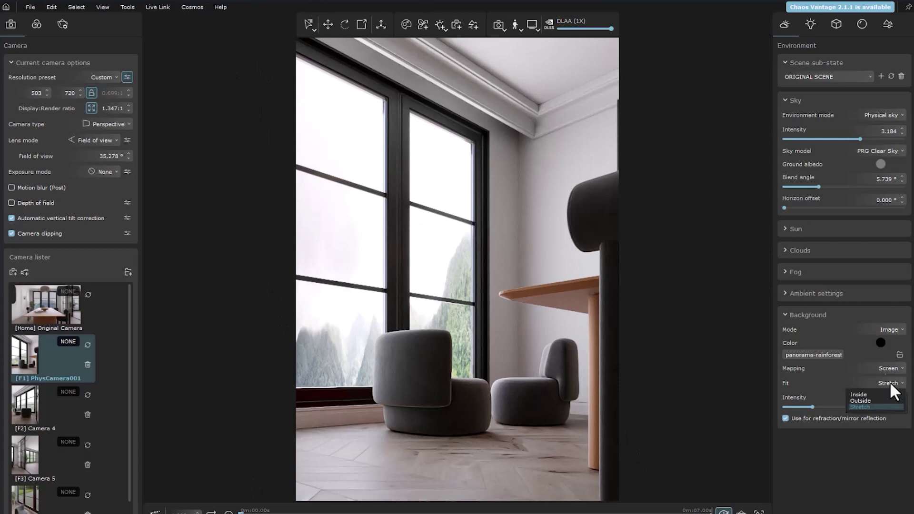
left_click(879, 399)
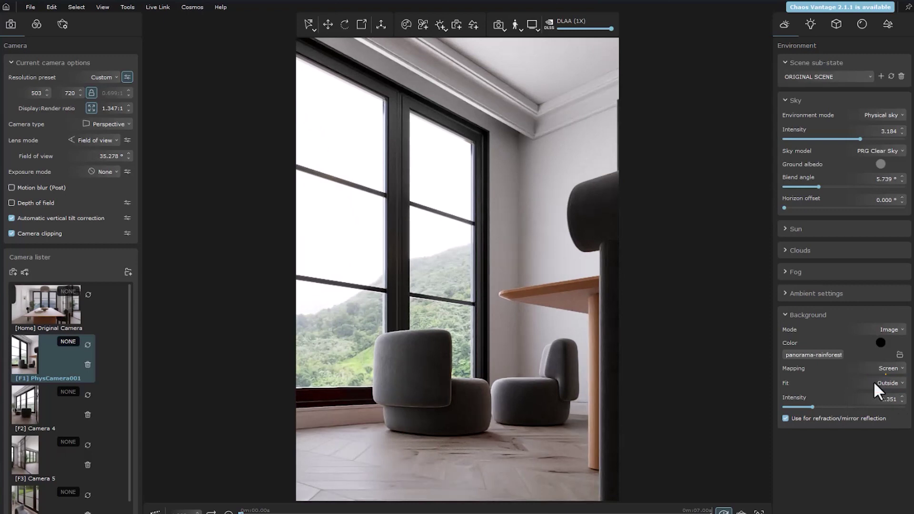
double_click(45, 301)
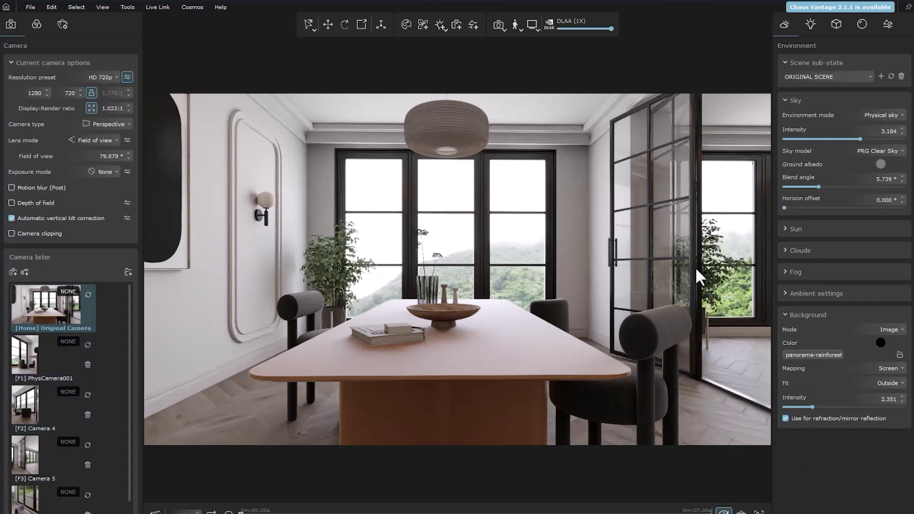
Step: From PhysCamera001, lower the background intensity to 2.151 and bring up the background image list
left_click(31, 356)
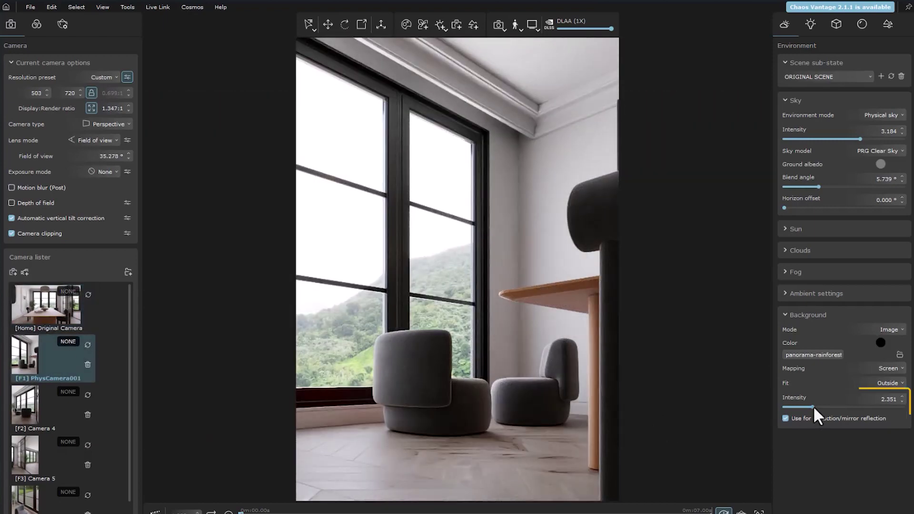
mouse_move(813, 406)
left_mouse_down()
mouse_move(804, 407)
mouse_move(858, 404)
mouse_move(809, 416)
left_mouse_up()
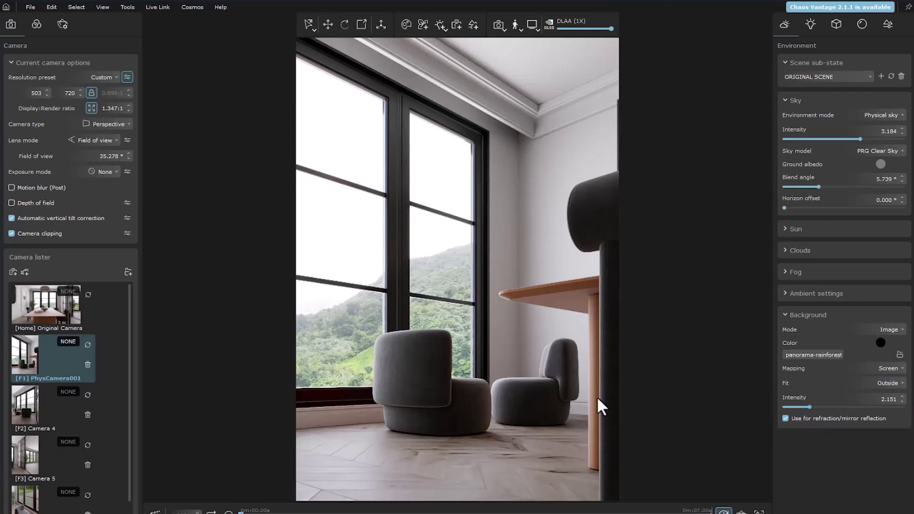
left_click(809, 355)
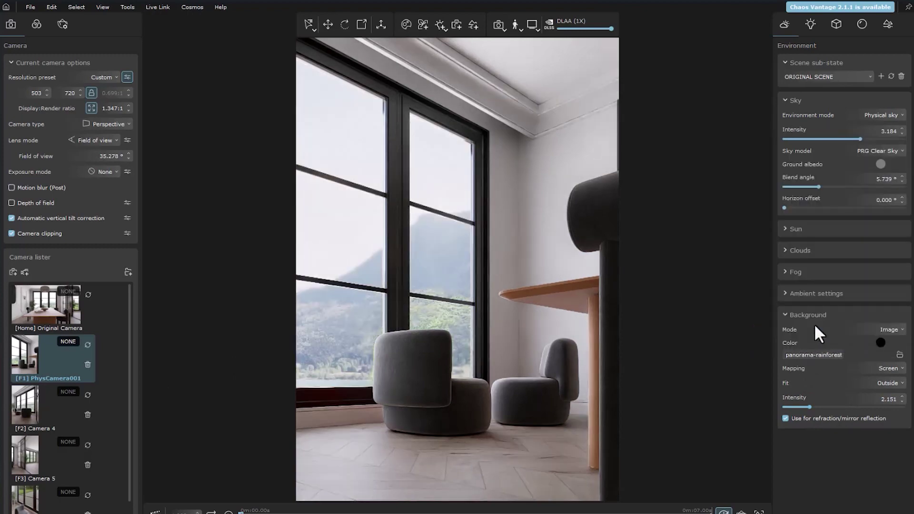
Step: Preview the scene from Original Camera and Camera 4, then return to PhysCamera001
left_click(39, 304)
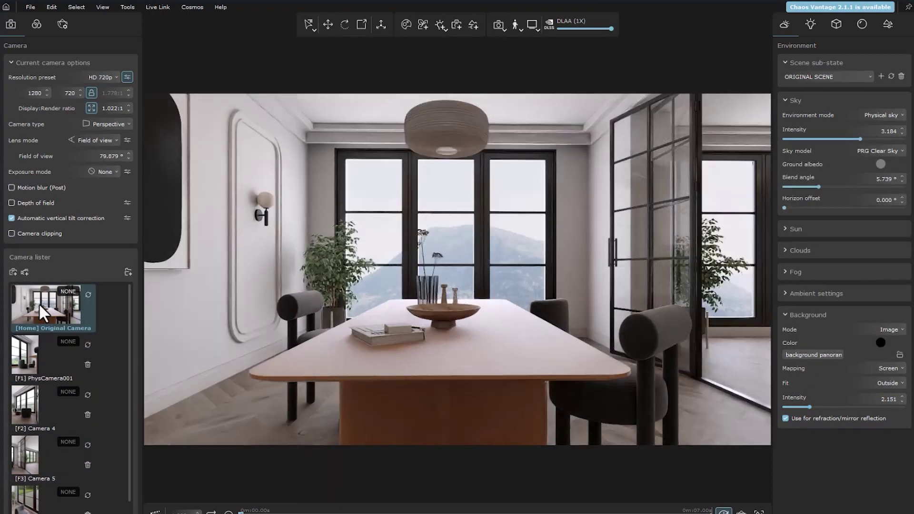
double_click(27, 415)
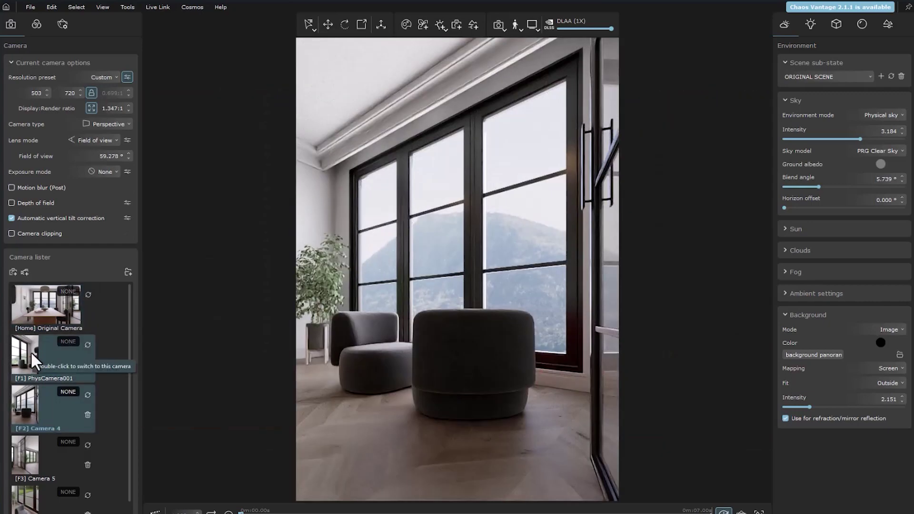
double_click(30, 351)
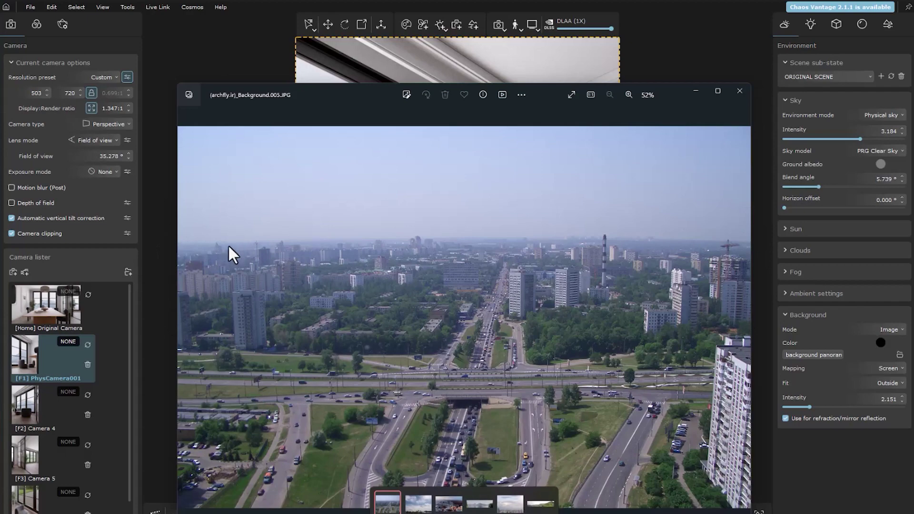
Step: Close the city photo preview and set (archfly.ir)_Background.005.JPG as the background image
left_click(739, 92)
left_click(807, 355)
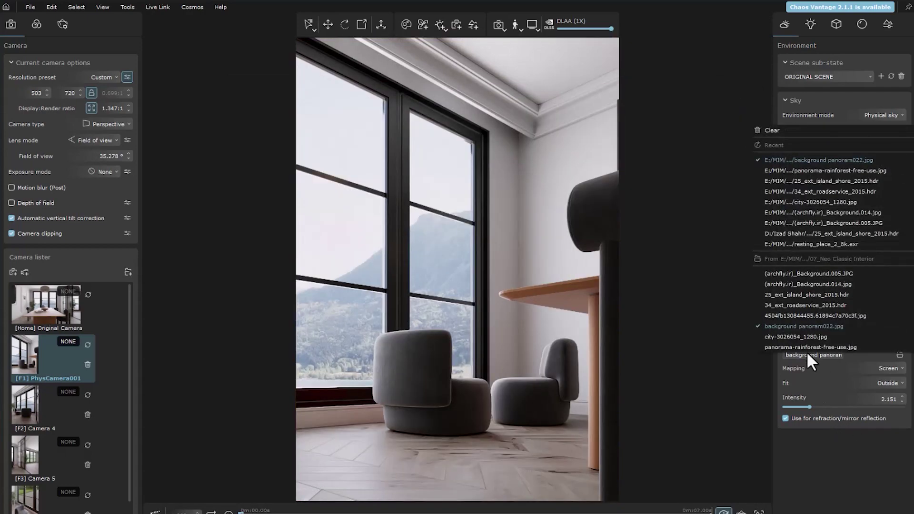
left_click(801, 275)
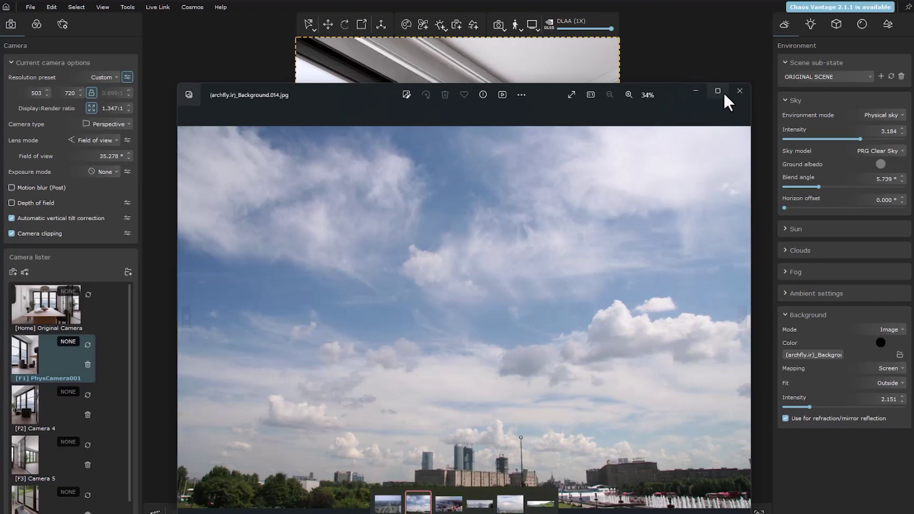
Step: Close the preview, set (archfly.ir)_Background.014.jpg as the background, and return to PhysCamera001
left_click(739, 90)
left_click(829, 352)
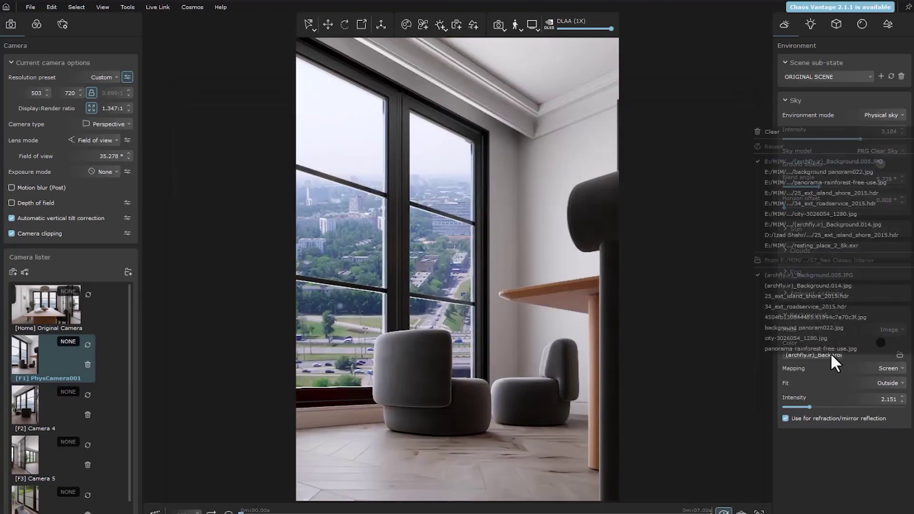
left_click(826, 286)
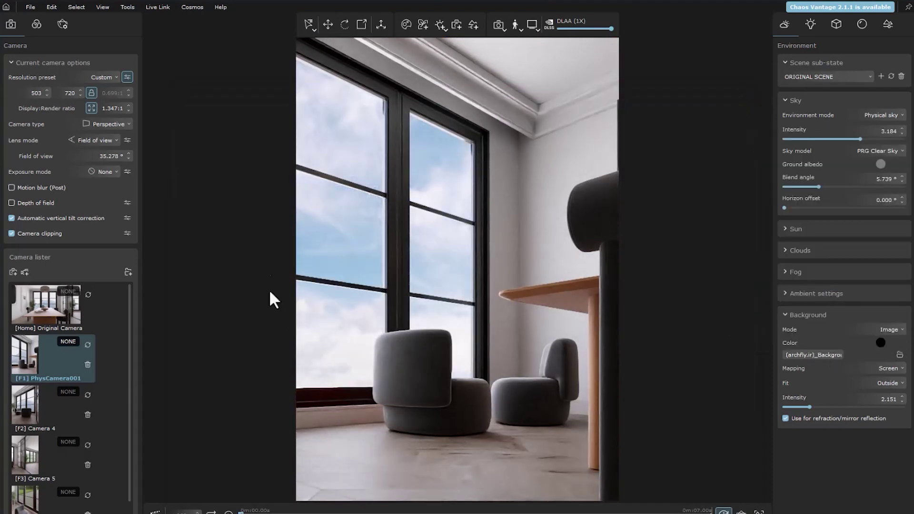
left_click_drag(444, 336, 444, 381)
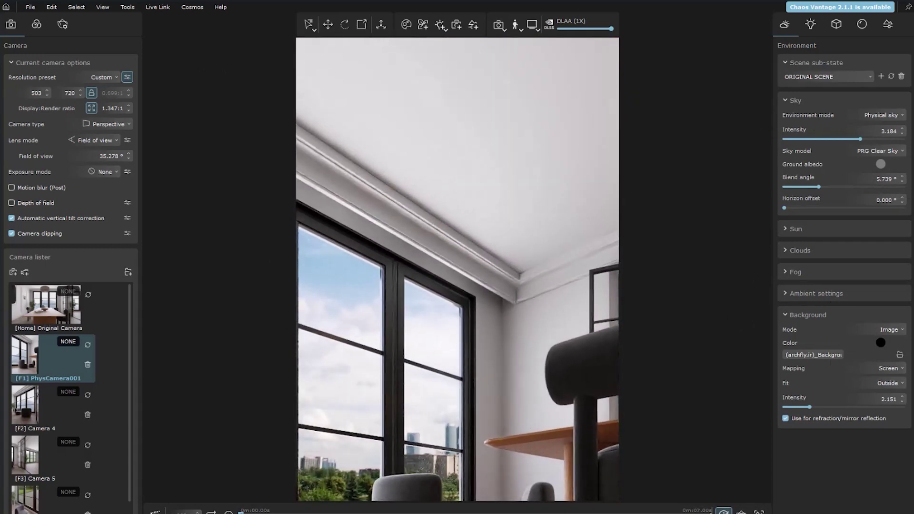
key("F1")
left_click(28, 359)
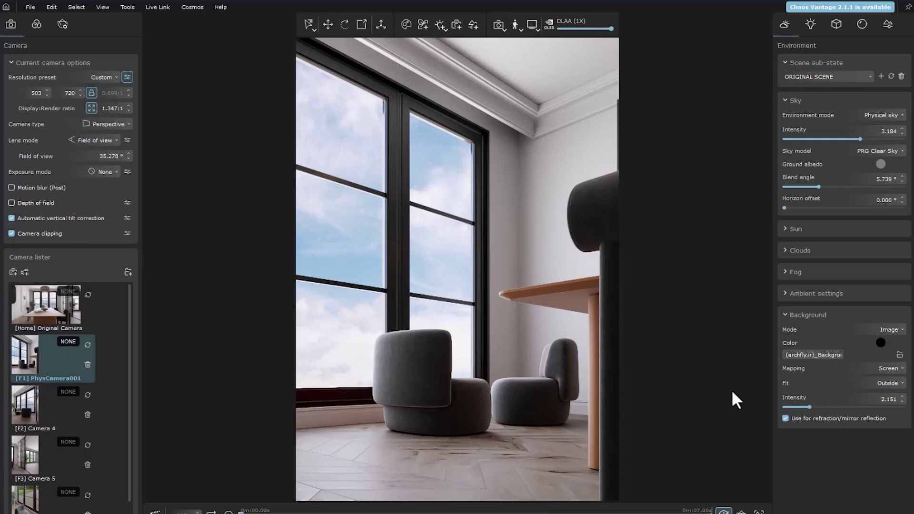
Step: Set panorama-rainforest-free-use.jpg as the background and view it from Camera 4 #2
left_click(830, 356)
left_click(815, 347)
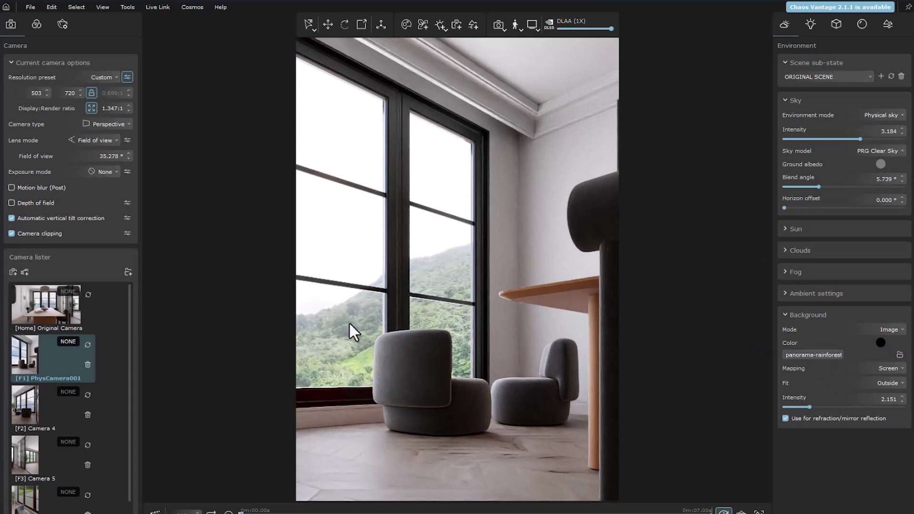
scroll(123, 376, "down", 1)
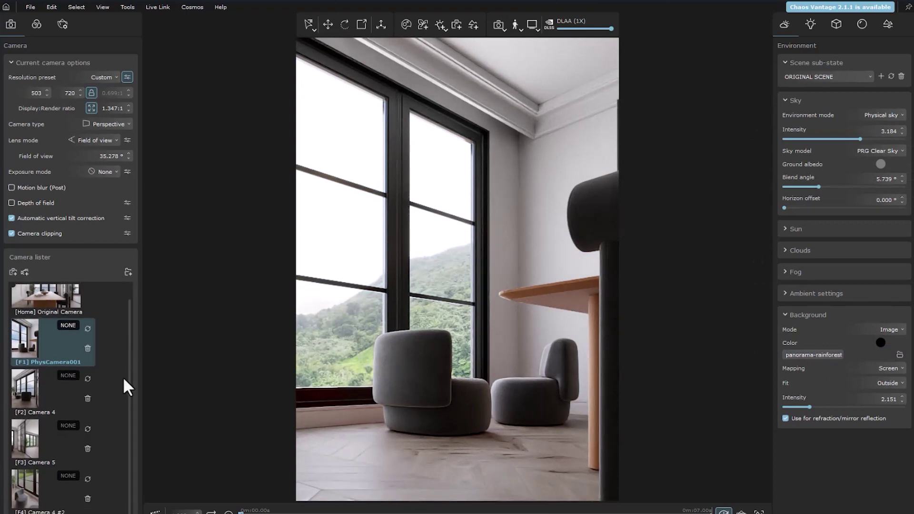
left_click(27, 486)
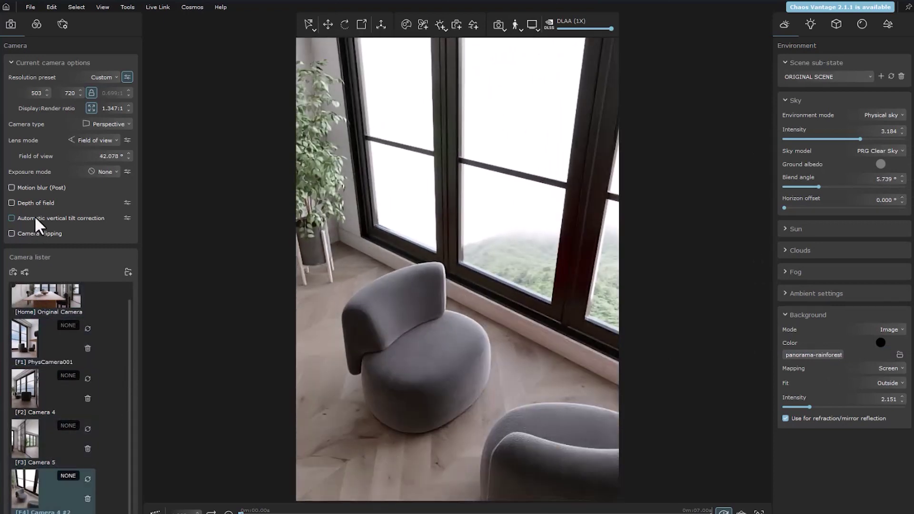
Step: Briefly try the misty mountain panorama, then switch back to the rainforest panorama
left_click(825, 355)
left_click(803, 322)
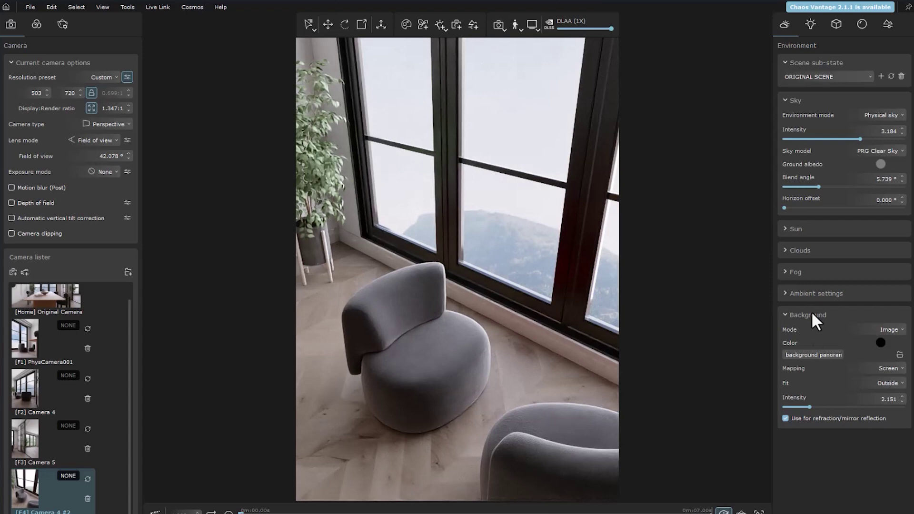
left_click(808, 354)
left_click(805, 346)
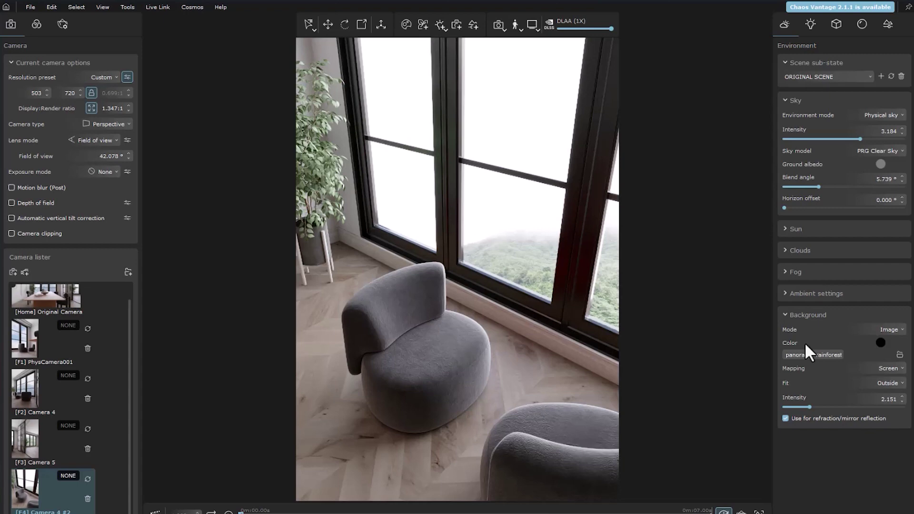
Step: From PhysCamera001, try the cloudy-sky Background.014 image, then settle on 34_ext_roadservice_2015.hdr
left_click(27, 336)
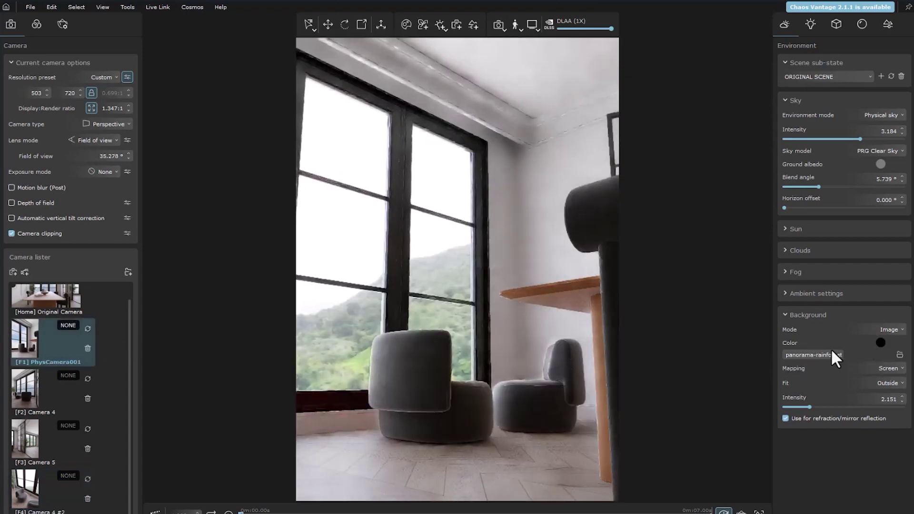
left_click(814, 356)
left_click(50, 219)
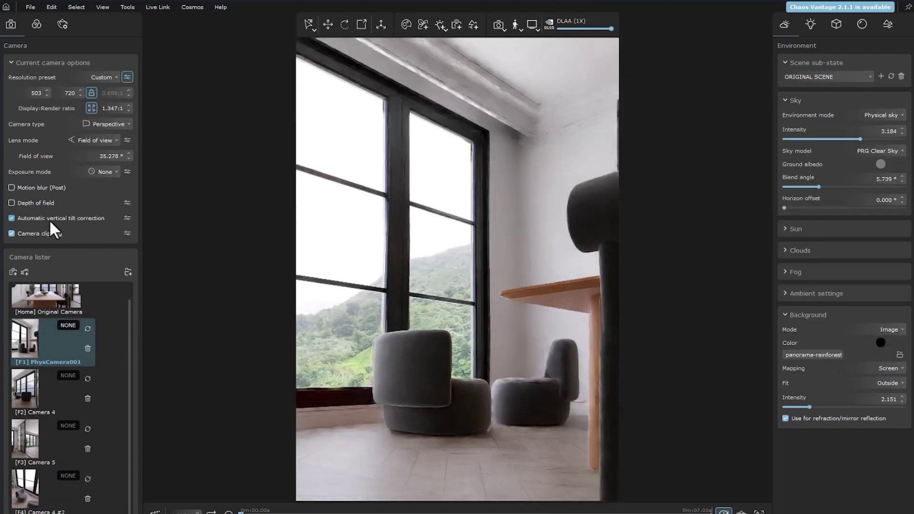
left_click(829, 351)
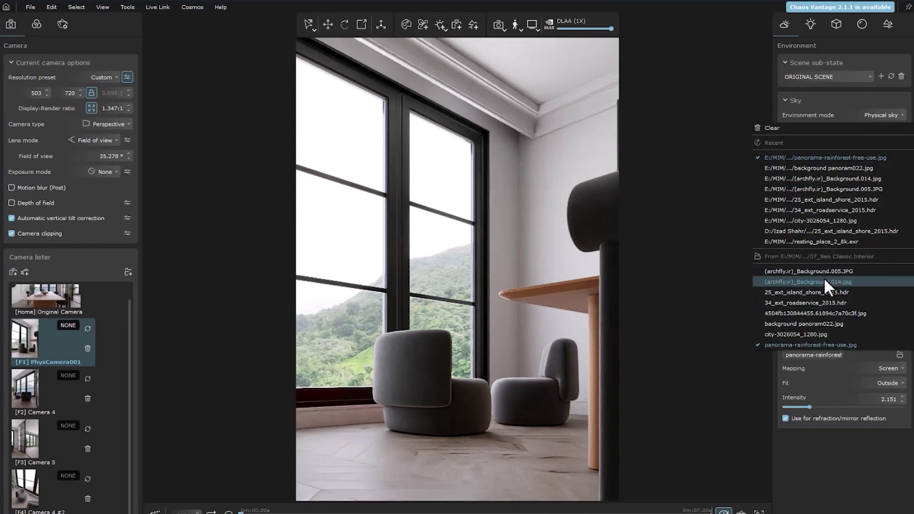
left_click(823, 281)
left_click(813, 355)
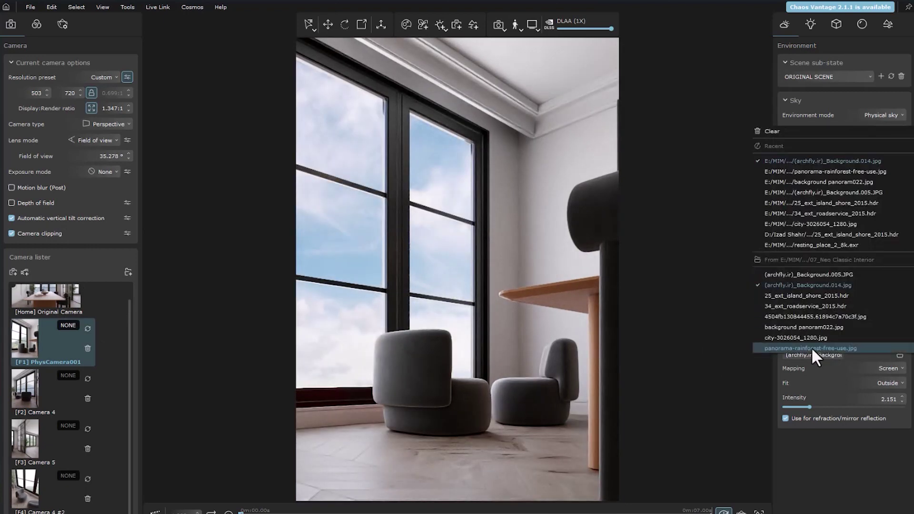
left_click(815, 307)
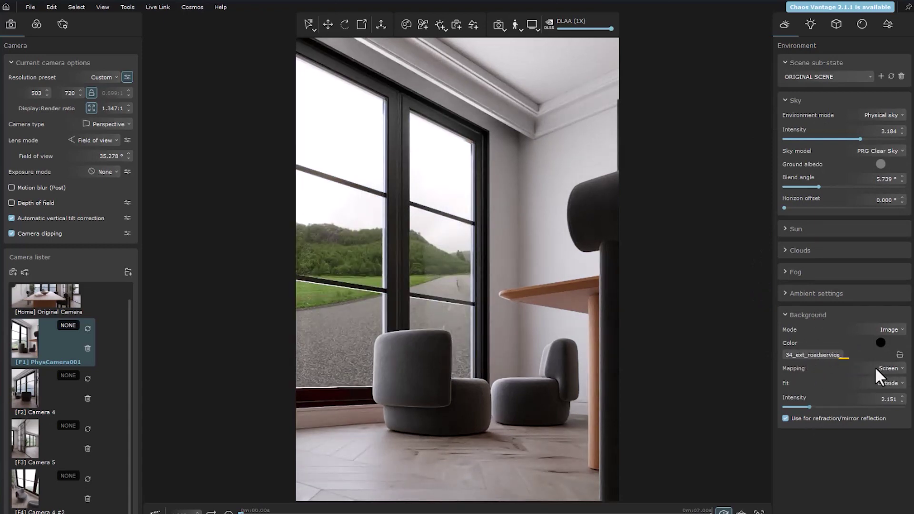
Step: Switch the roadservice background mapping from Screen to Spherical and rotate it to 341.355°
left_click(887, 368)
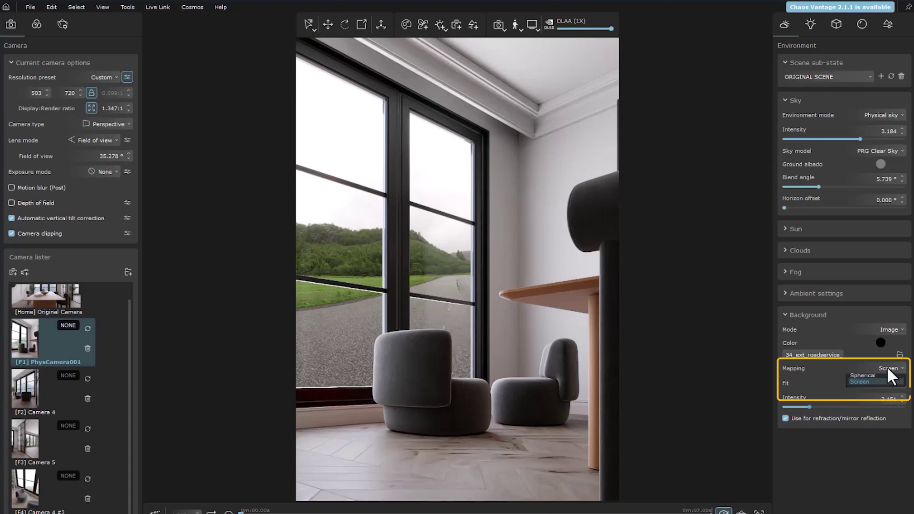
left_click(866, 379)
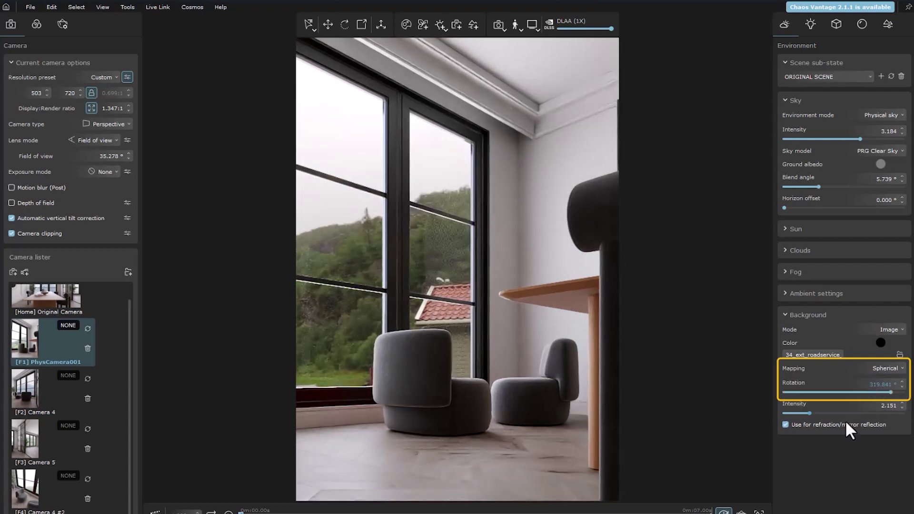
mouse_move(890, 393)
left_mouse_down()
mouse_move(802, 393)
mouse_move(903, 395)
mouse_move(897, 403)
left_mouse_up()
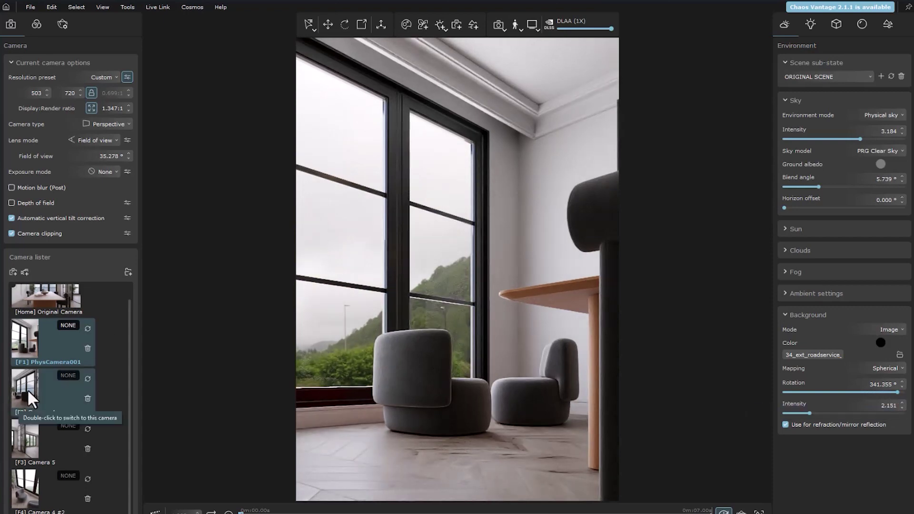
Step: From Camera 4, replace the background with 25_ext_island_shore_2015.hdr
left_click(27, 389)
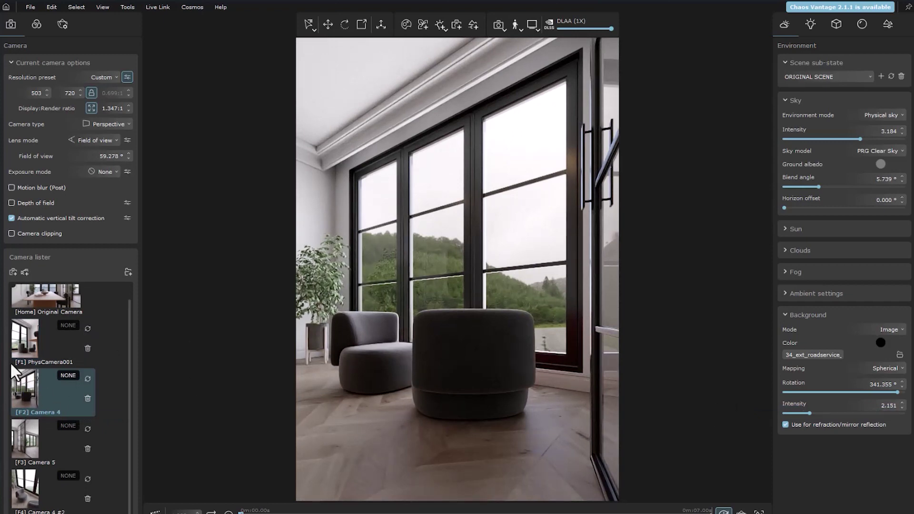
left_click(813, 354)
left_click(803, 295)
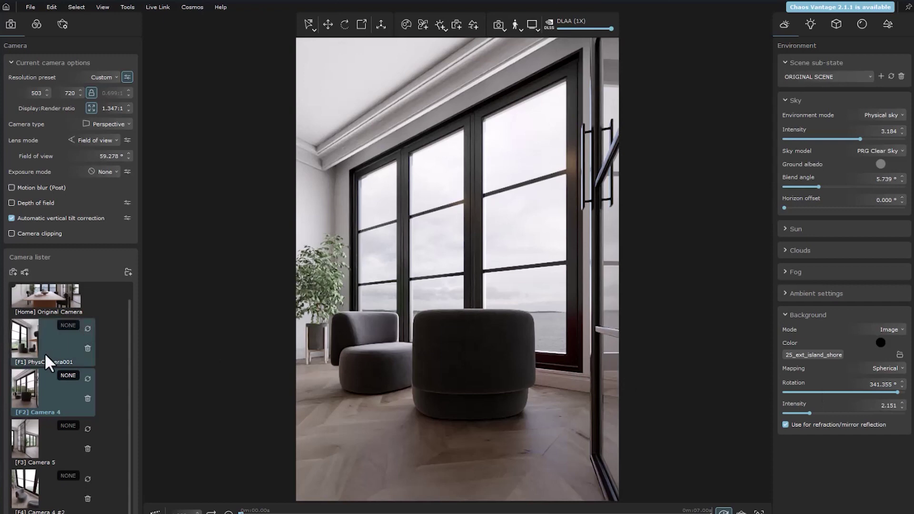
Step: Check the seascape from Camera 5 and PhysCamera001, then set Camera 4's background rotation to 321.275°
left_click(26, 438)
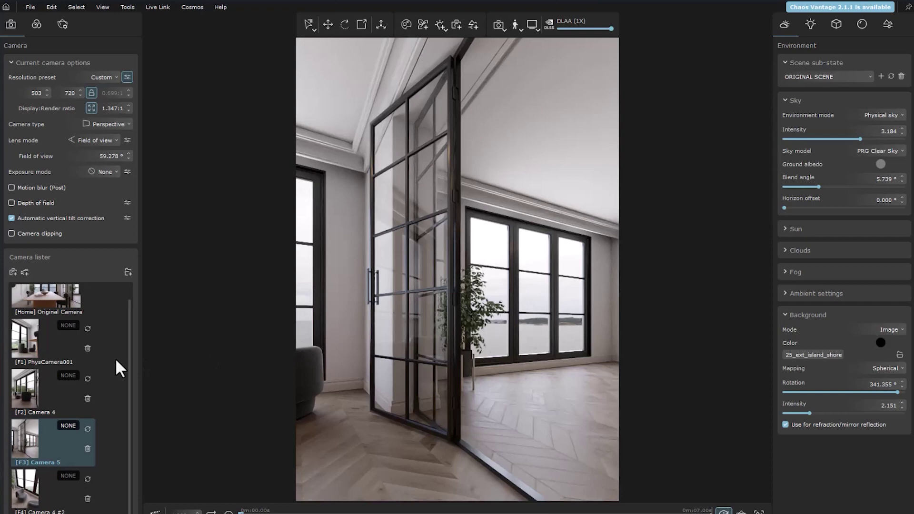
left_click(30, 344)
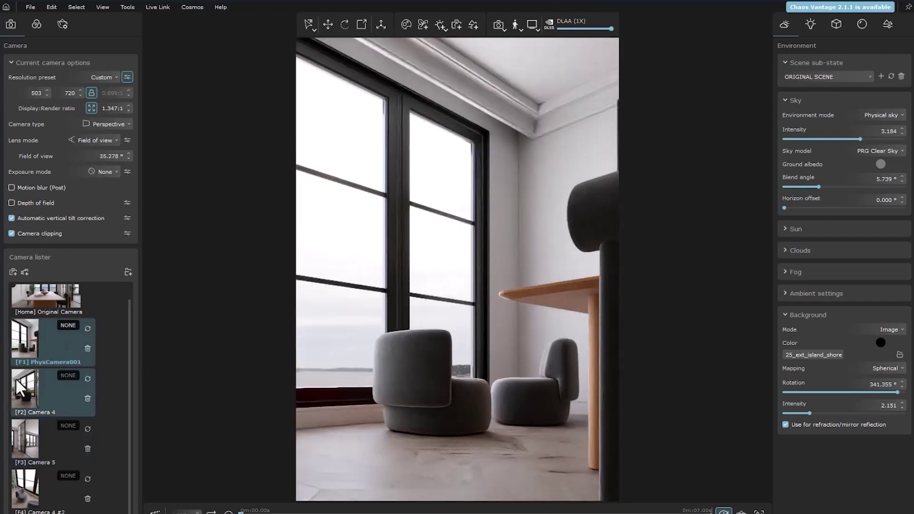
left_click(18, 381)
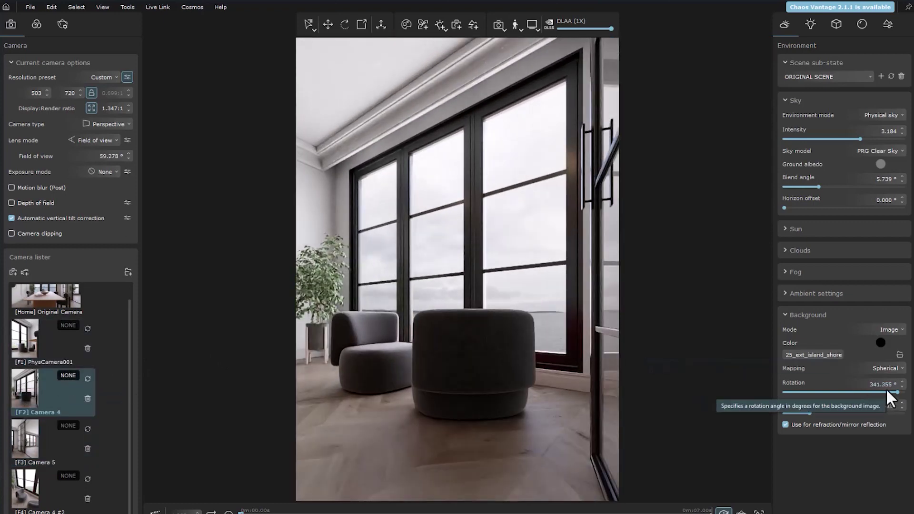
left_click(886, 384)
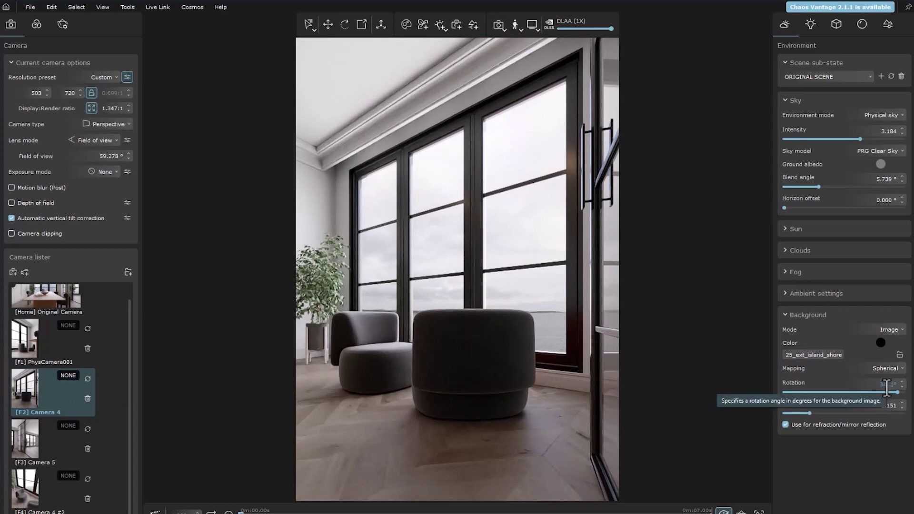
left_click_drag(895, 393, 889, 394)
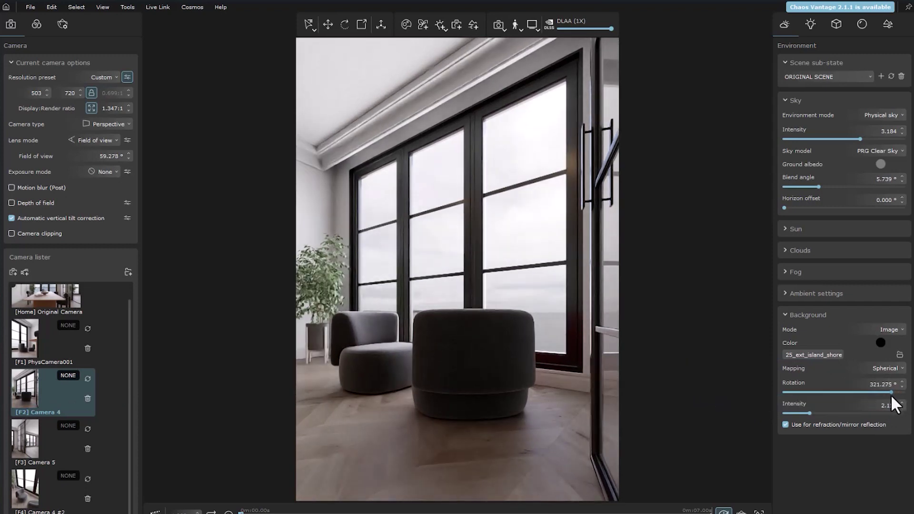
Step: View Camera 4 #2 to confirm shoreline rocks and grey sea through the windows
left_click(32, 487)
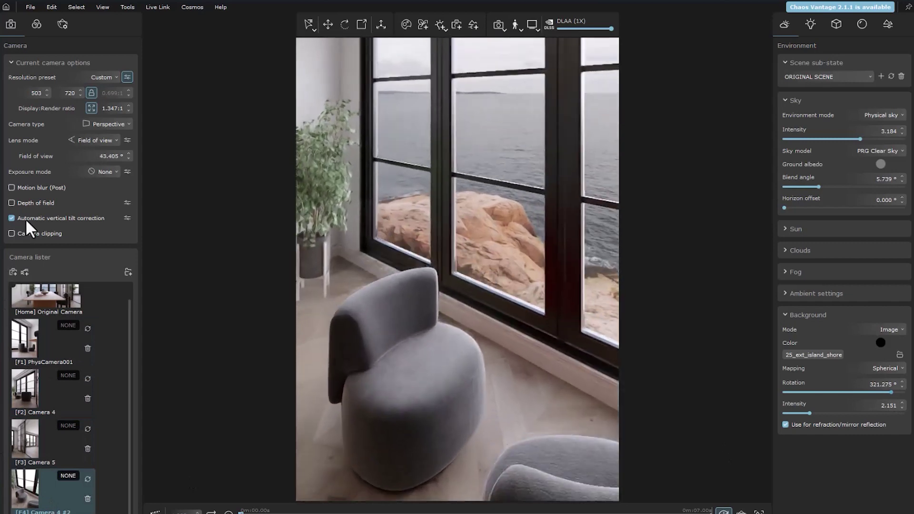
left_click(24, 219)
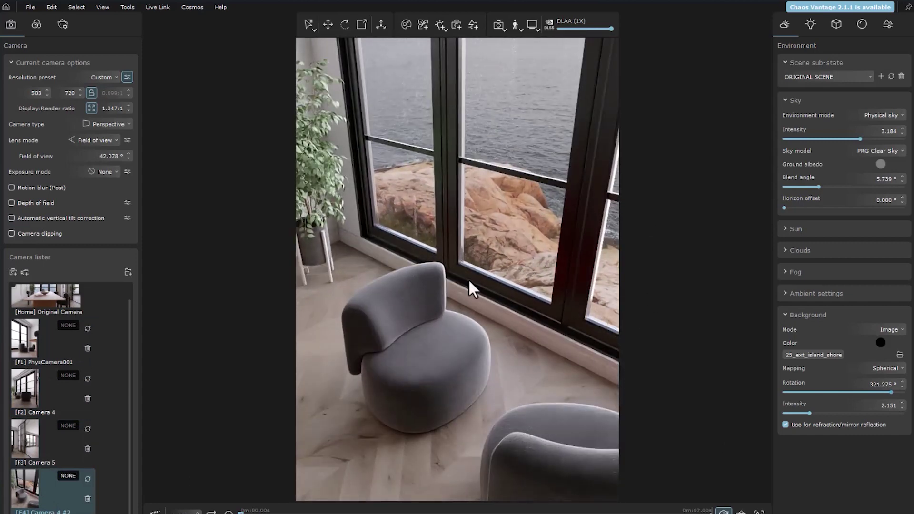